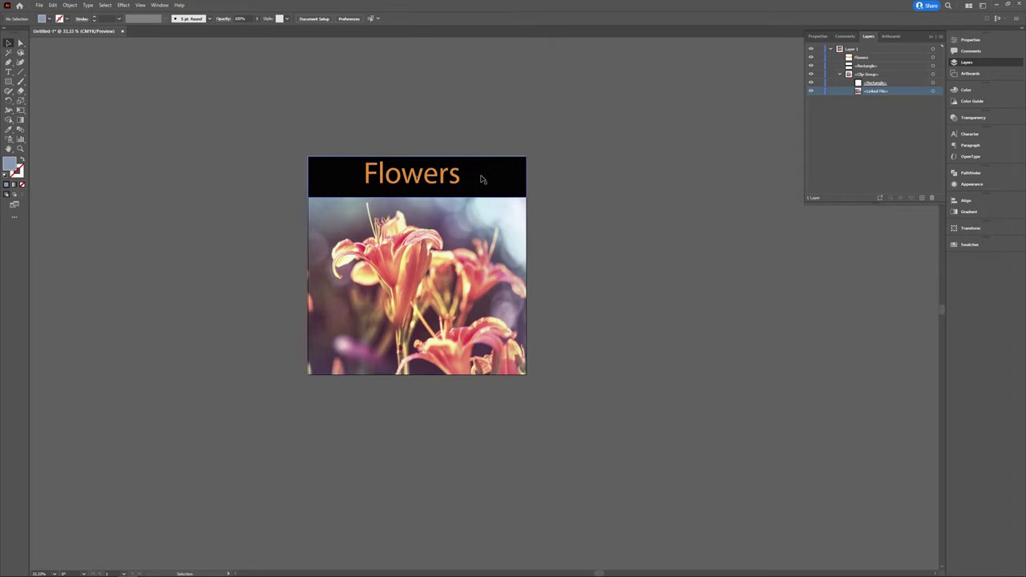
- Select the placed lily photo, then deselect it
drag(481, 178, 419, 177)
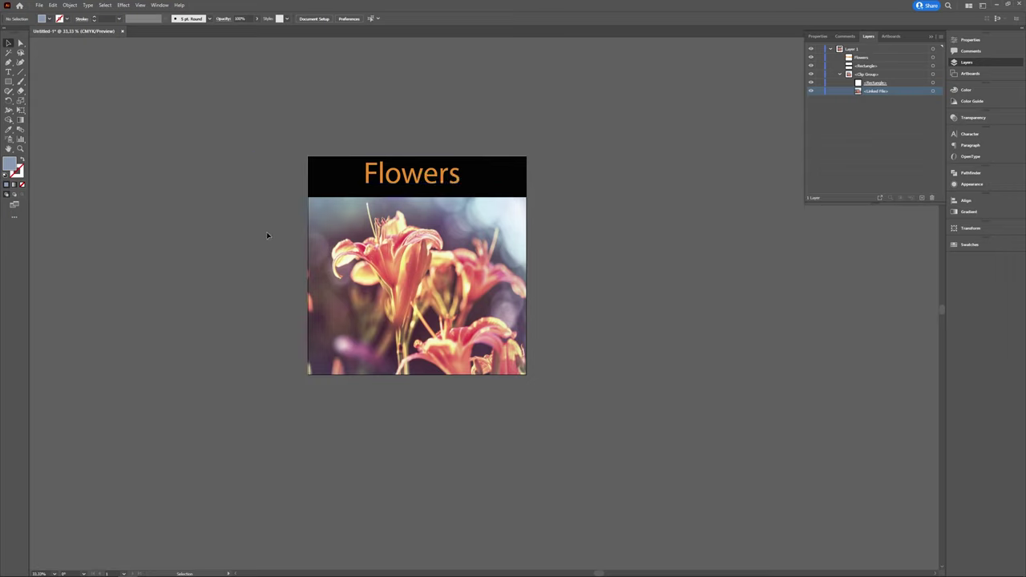
click(375, 292)
click(169, 187)
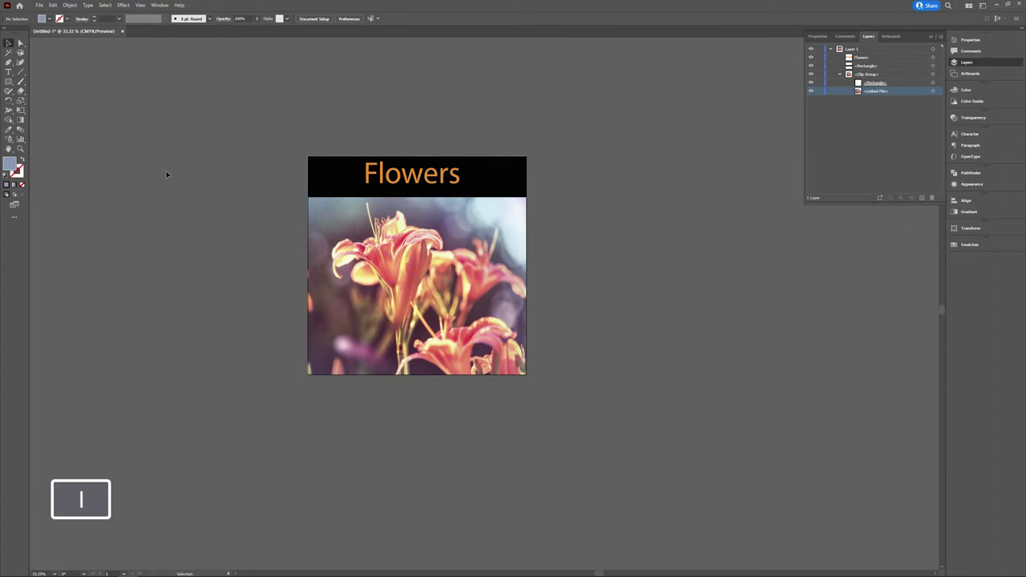
- Eyedropper-sample several photo colours, ending with a light peach as the current fill
click(12, 131)
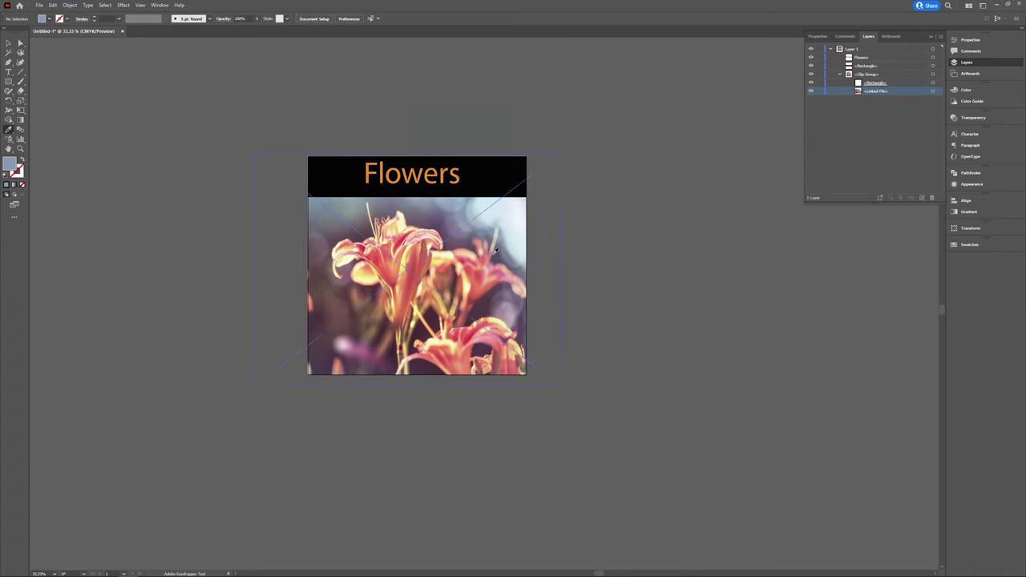
click(391, 258)
shift+click(469, 333)
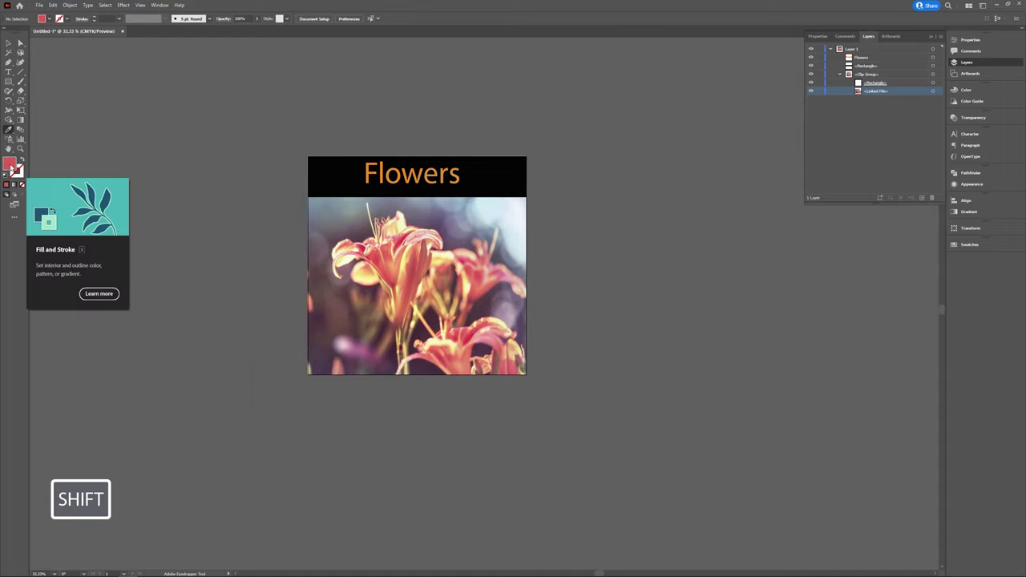
click(470, 251)
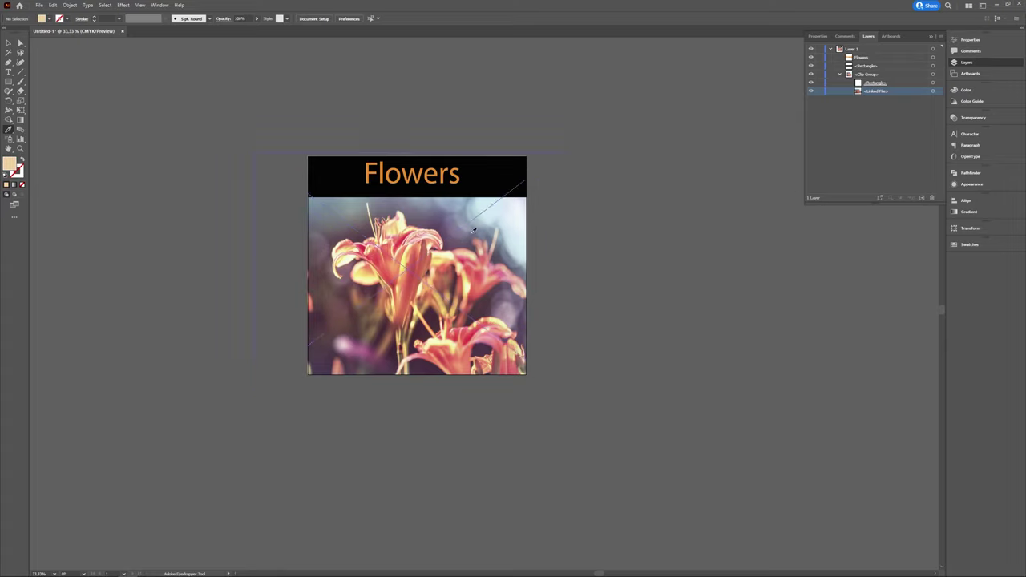
click(9, 43)
- Select the black header bar and fill it with a muted bluish-purple sampled from the photo
click(485, 183)
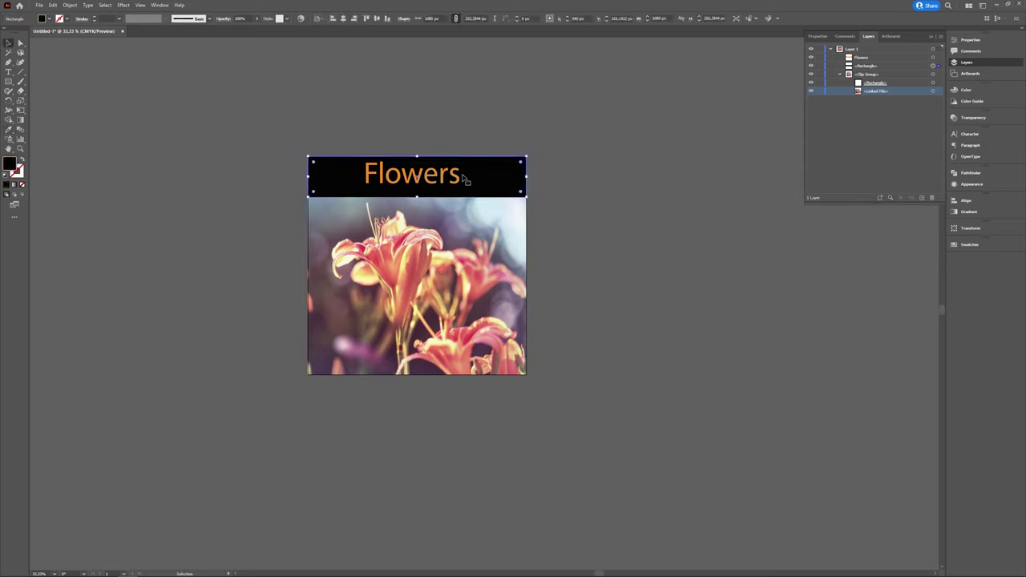
key(v)
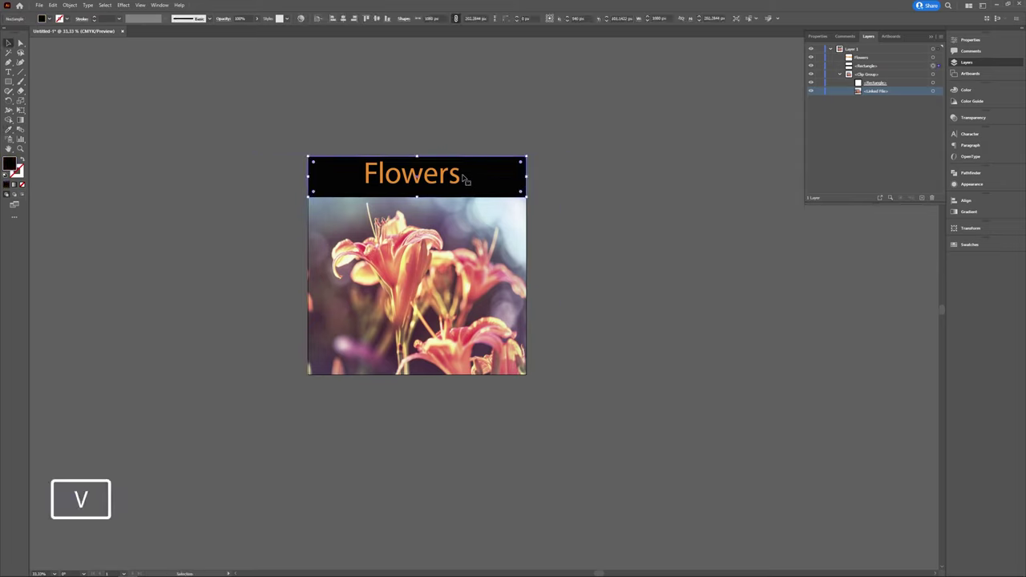
click(9, 129)
key(i)
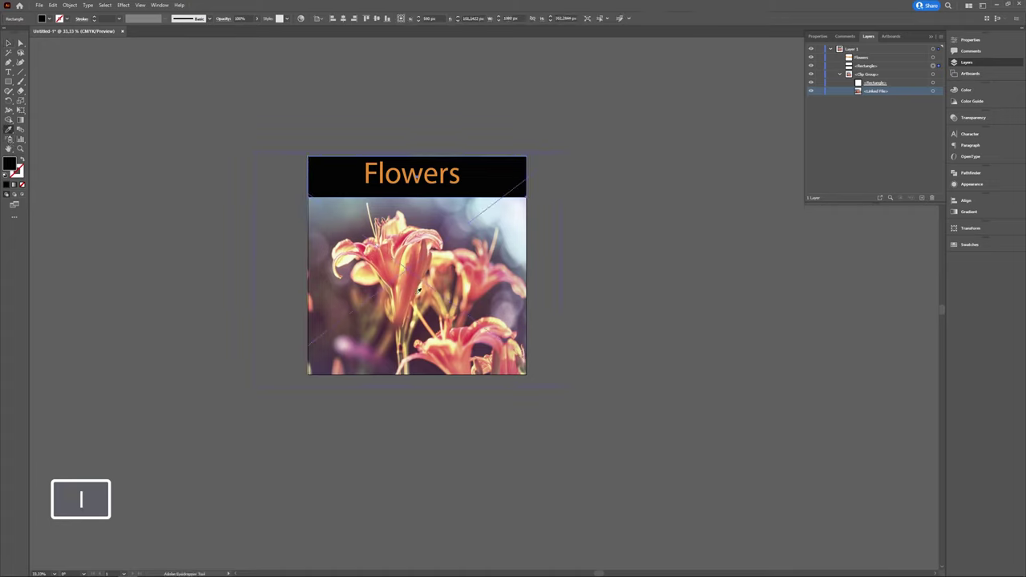
shift+click(393, 265)
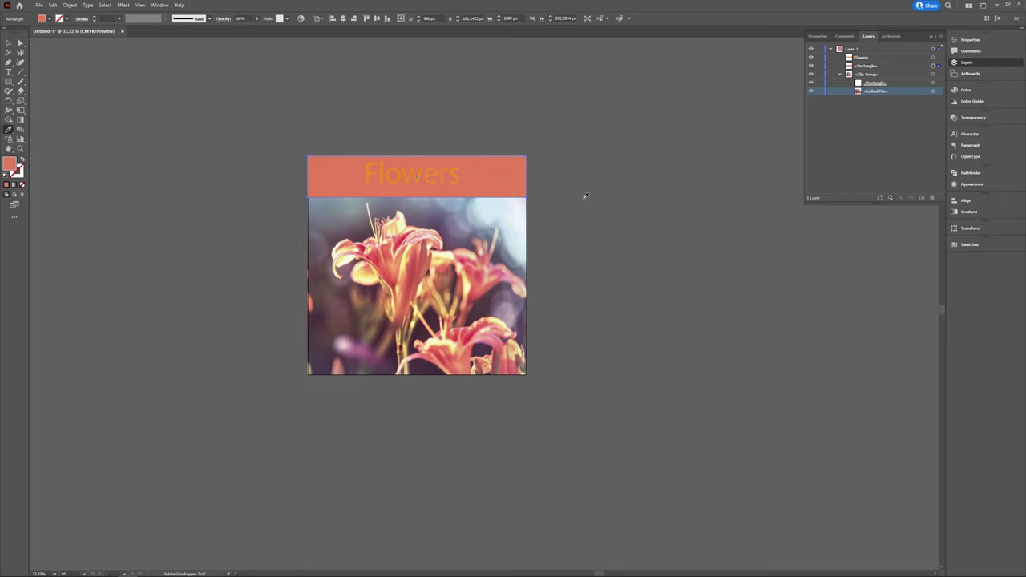
click(471, 232)
click(514, 220)
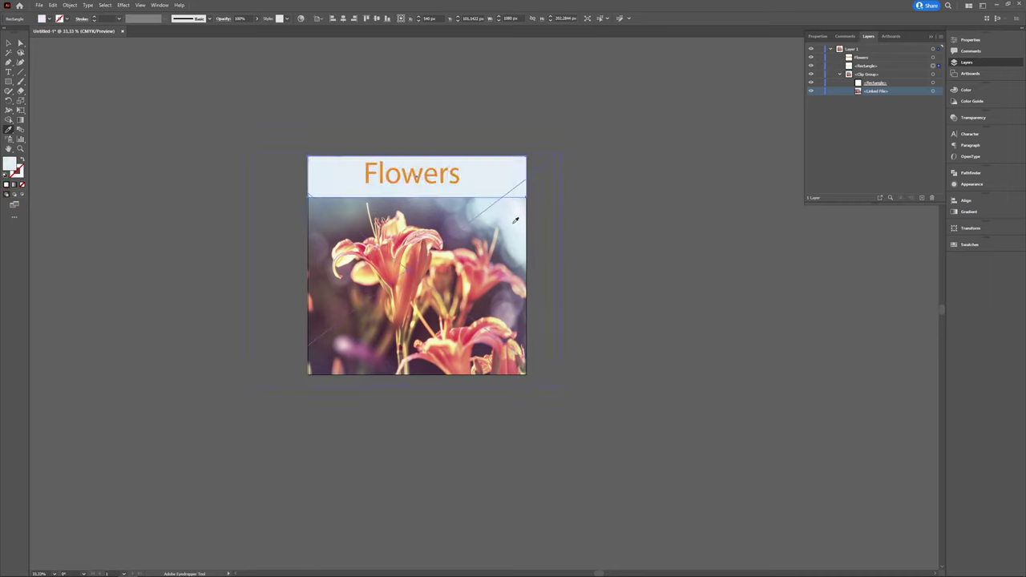
click(454, 220)
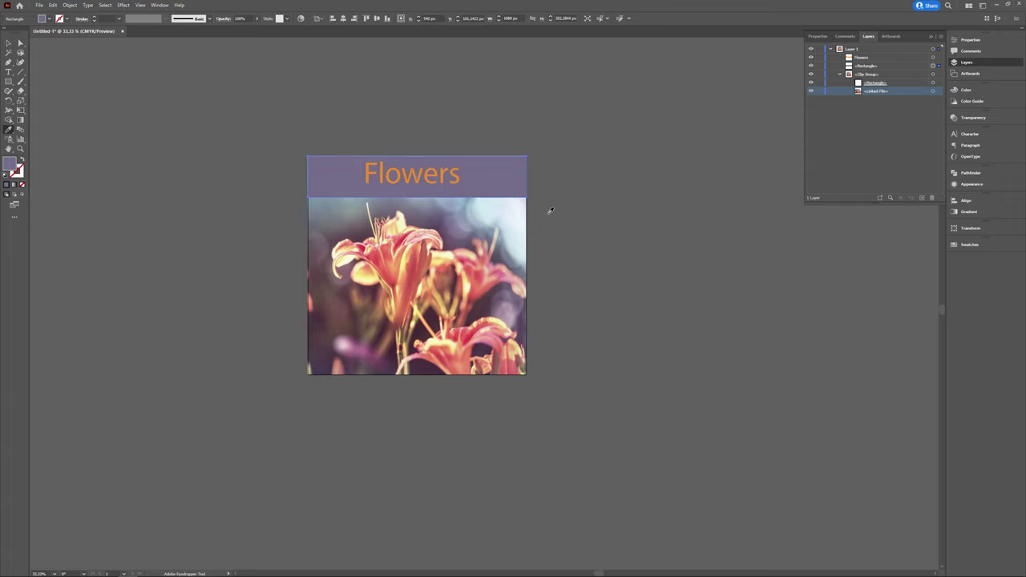
- Recolour the Flowers title pale yellow sampled from the lily petals, then deselect everything
key(v)
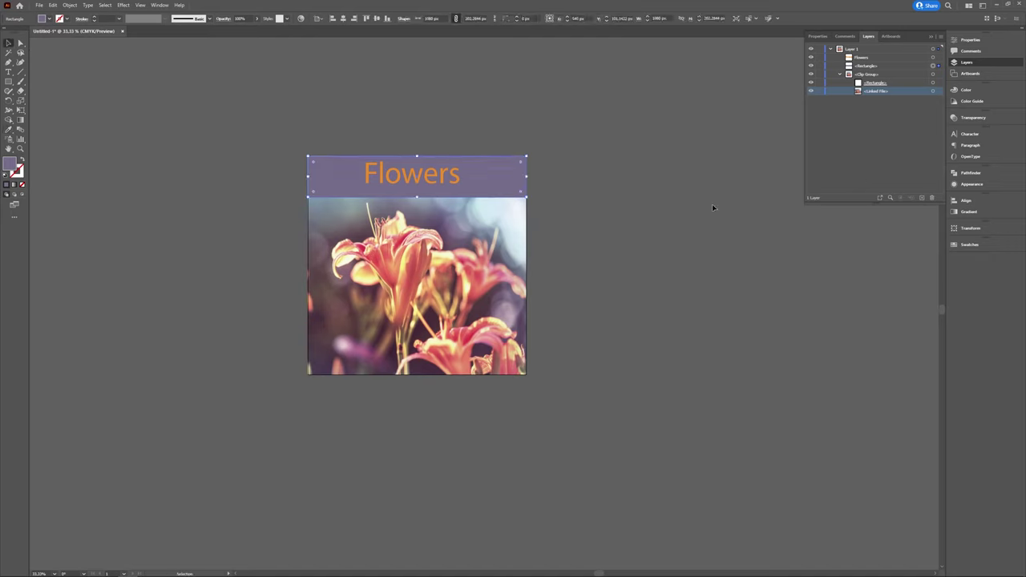
click(462, 175)
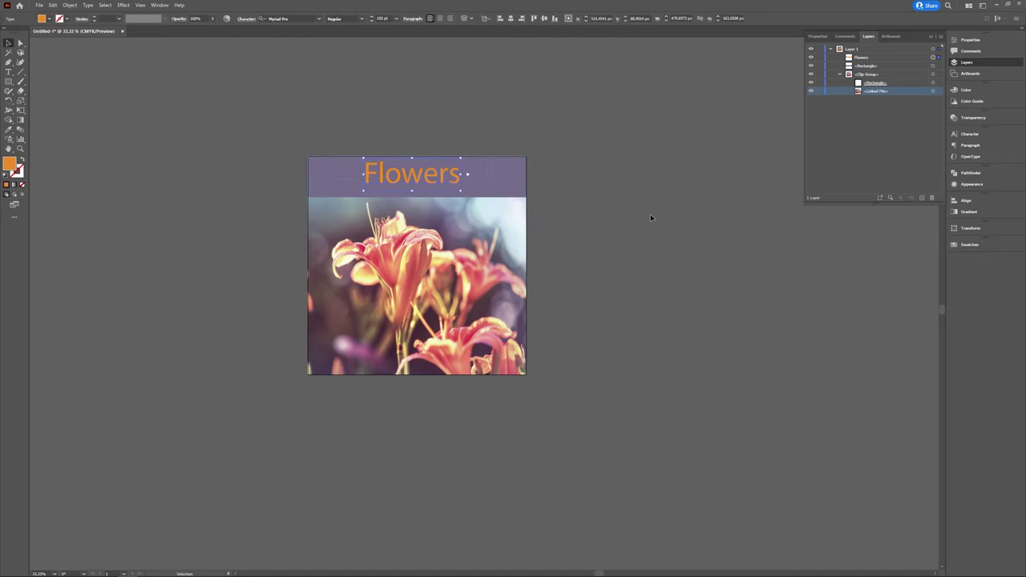
click(9, 131)
key(i)
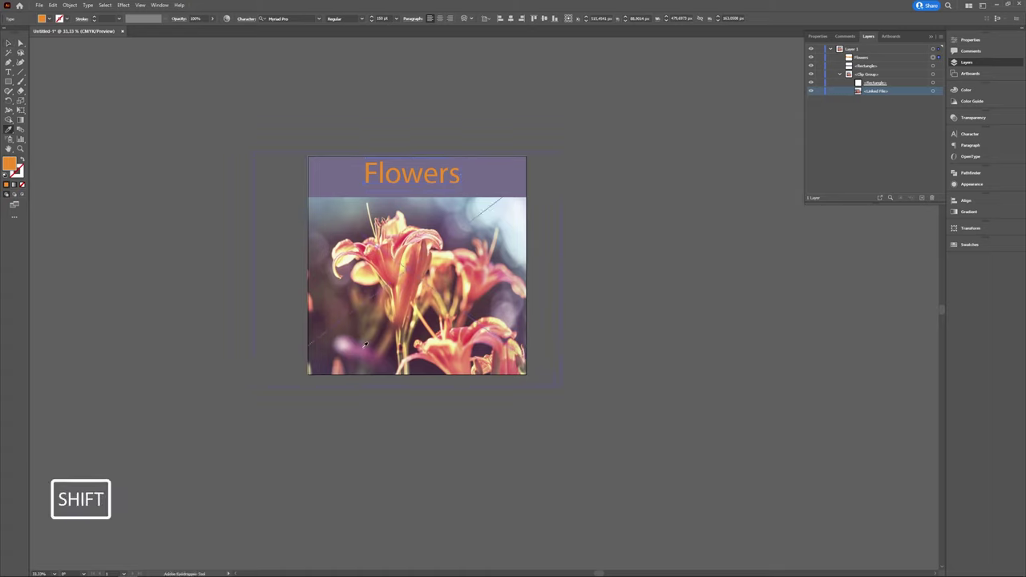
shift+click(365, 346)
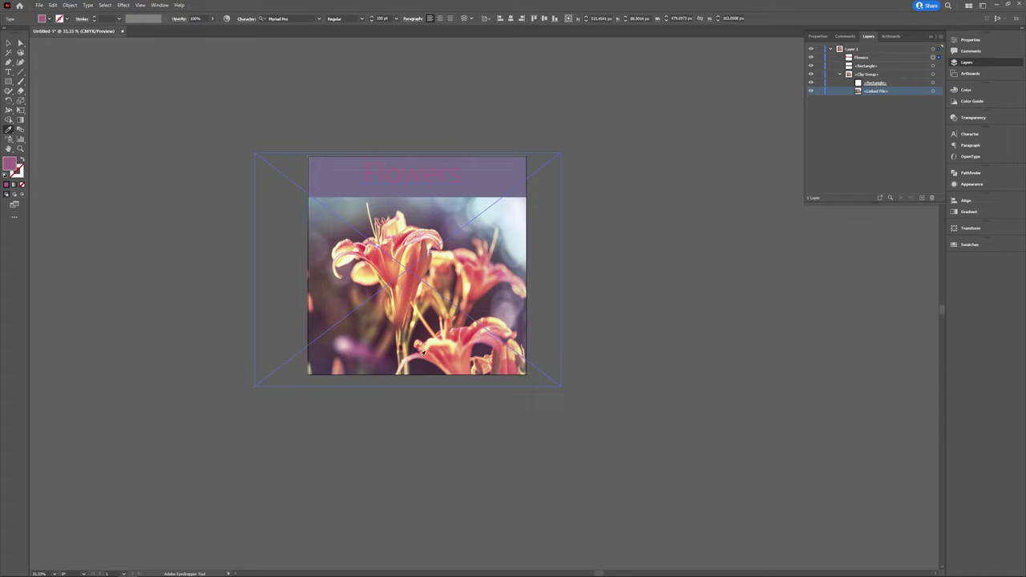
shift+click(368, 277)
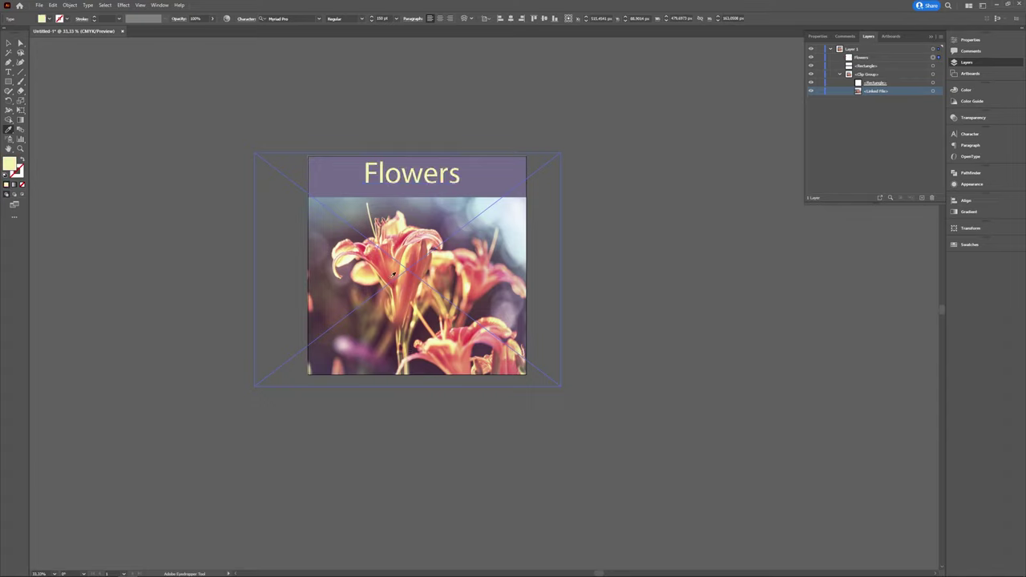
key(ctrl+shift+a)
key(v)
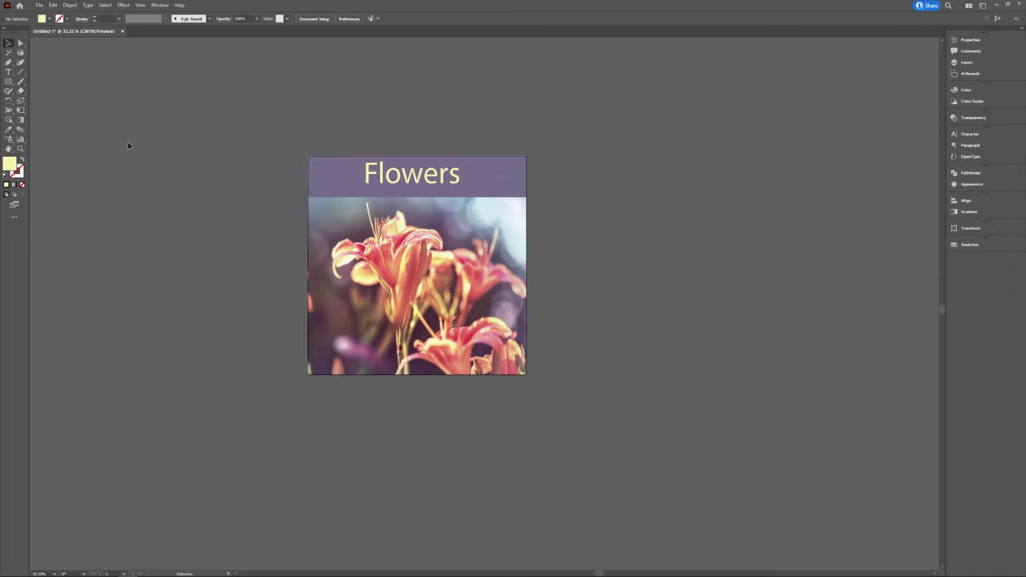
- Open and cancel the colour picker for the pale yellow fill, then show the Swatches panel
double_click(9, 164)
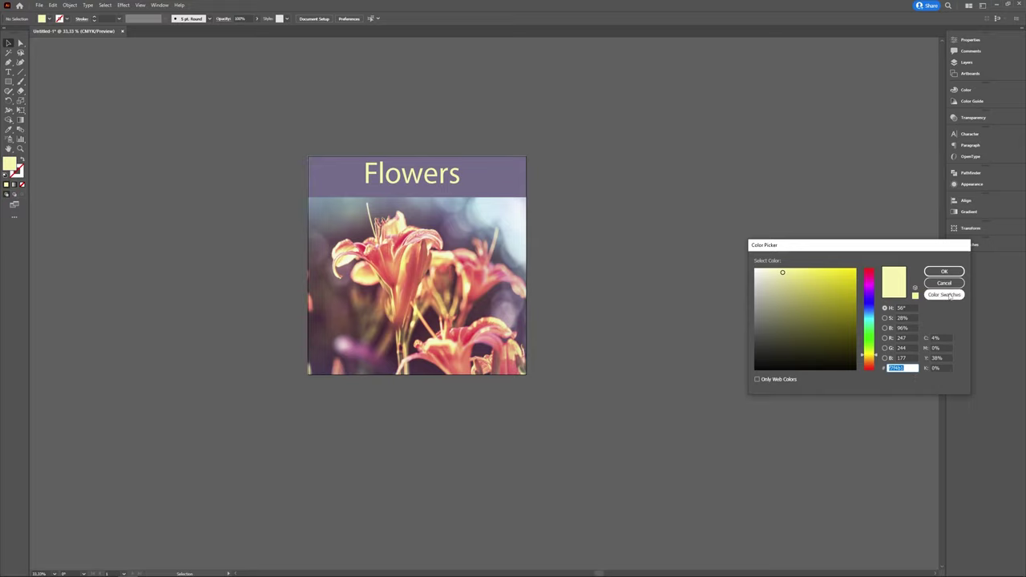
click(956, 285)
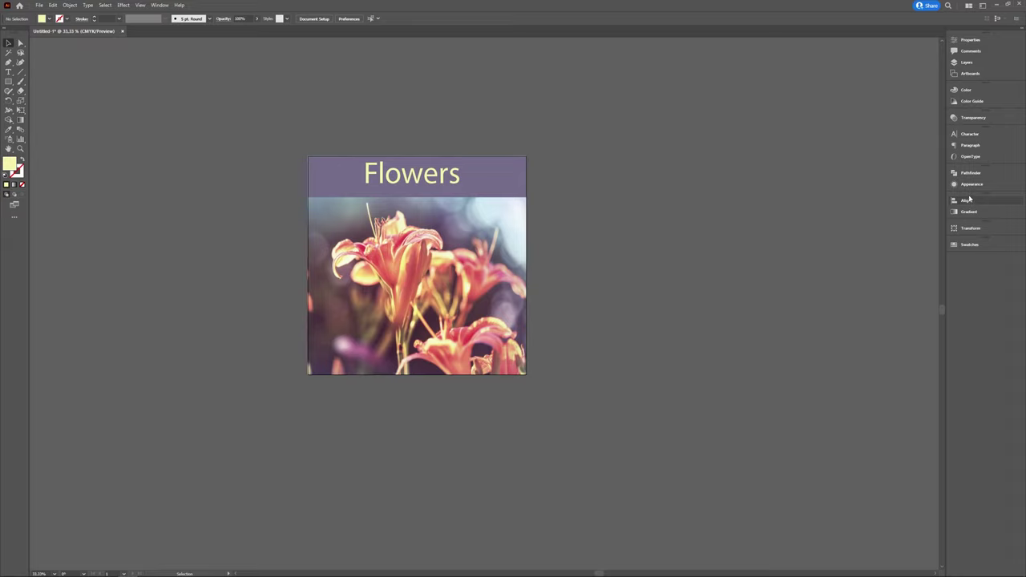
click(969, 245)
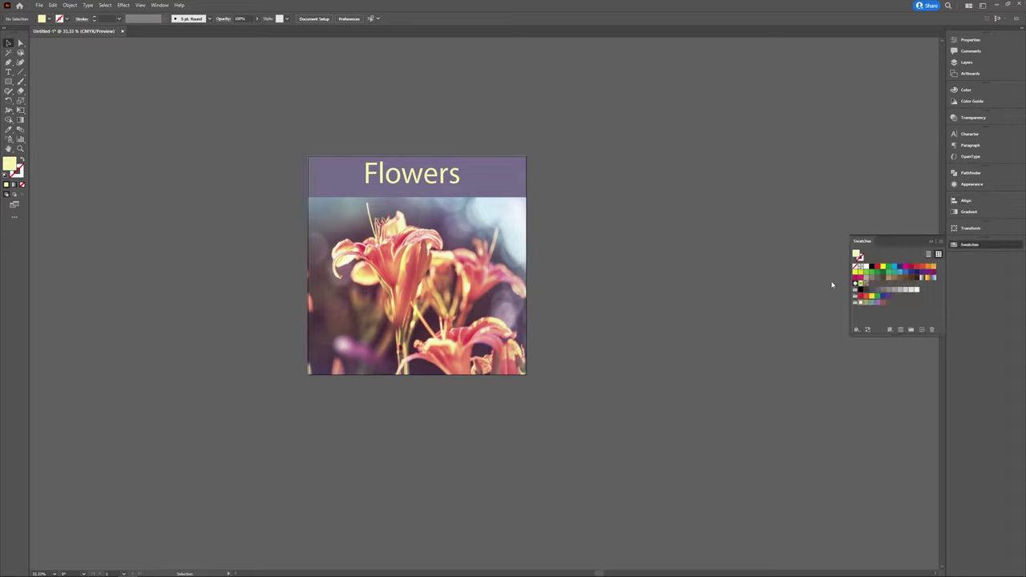
click(160, 6)
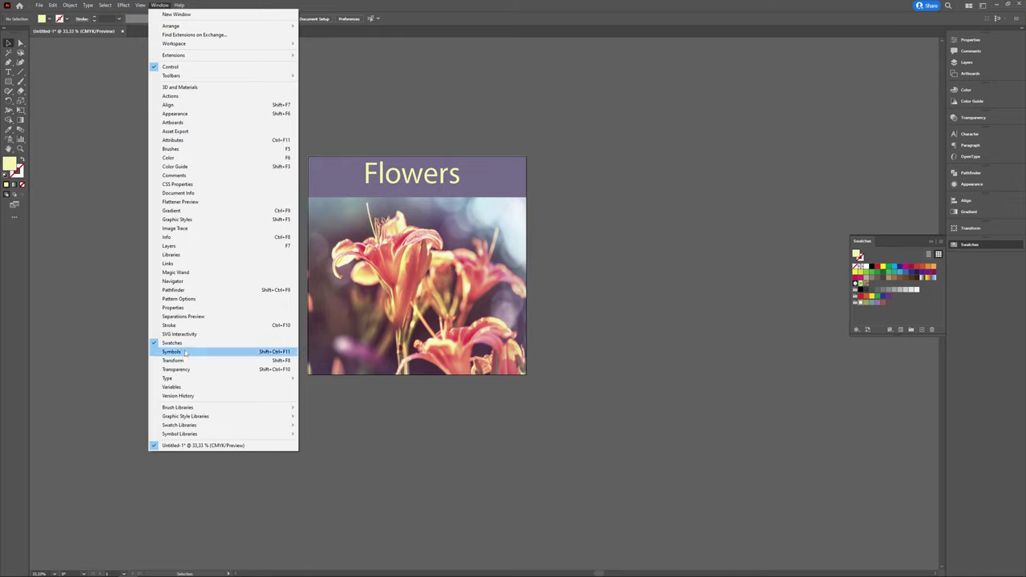
click(741, 14)
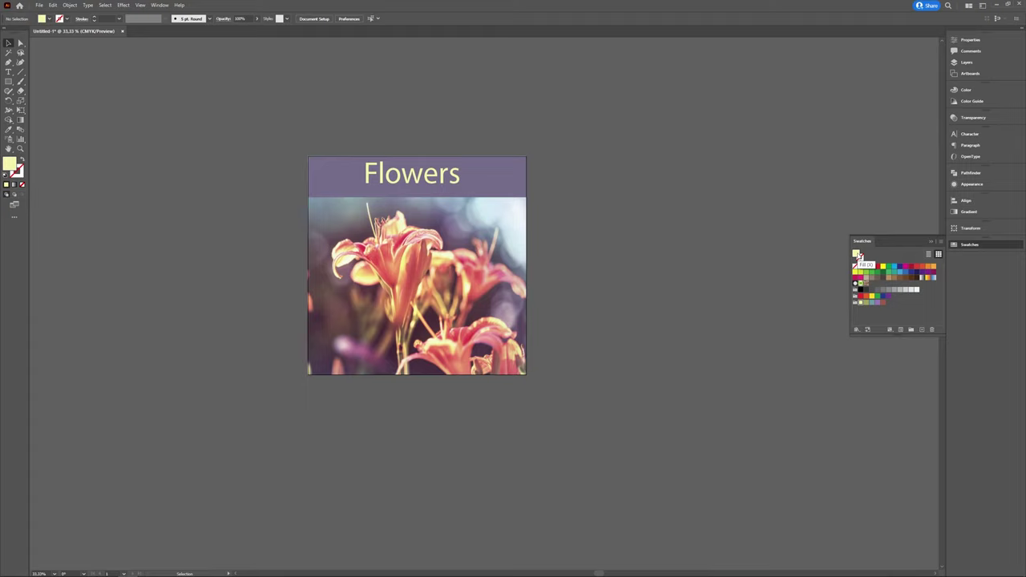
- Save the pale yellow as a swatch named 'yellow' and apply it to the title band
click(921, 329)
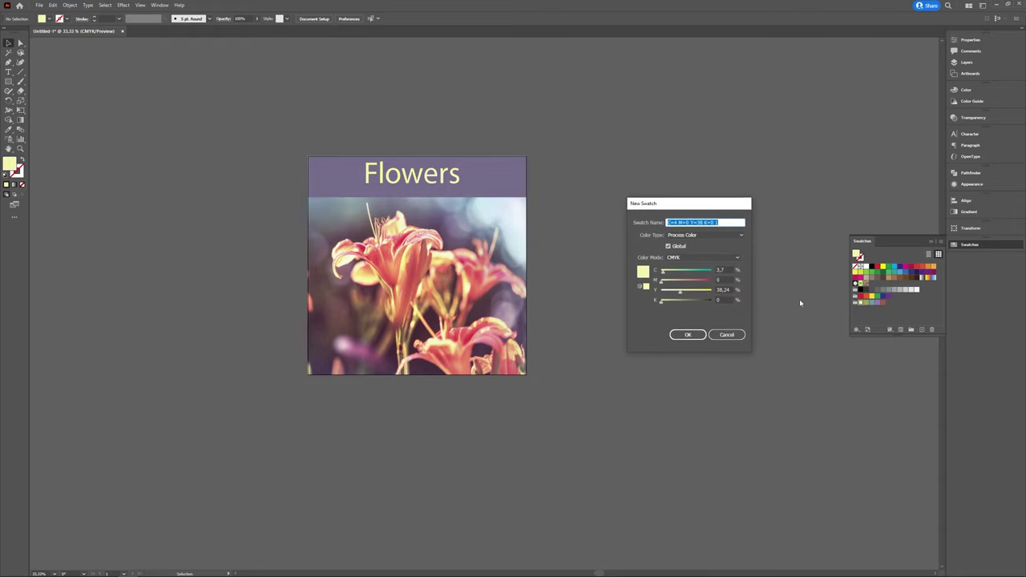
text(yellow)
click(687, 335)
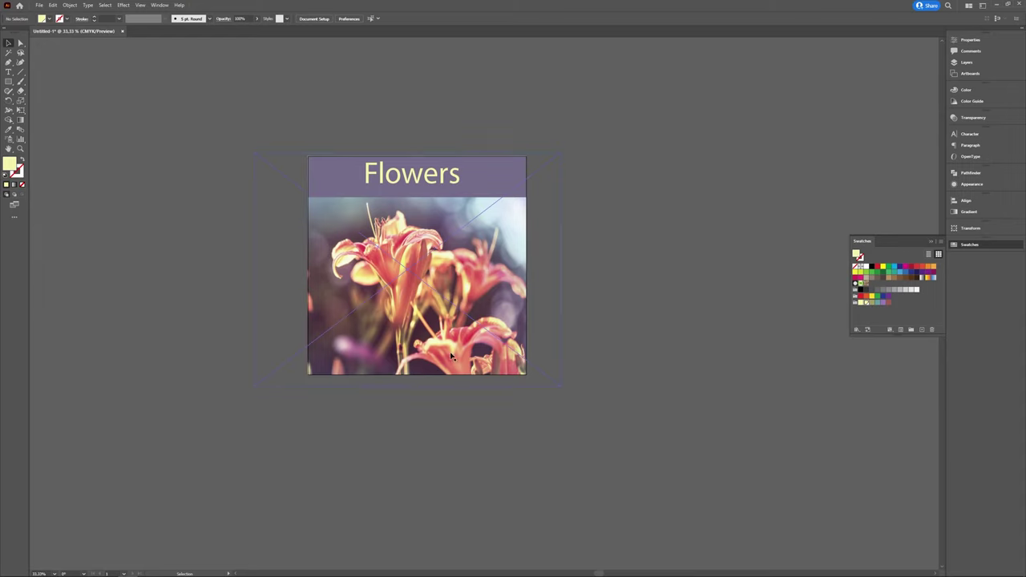
click(396, 193)
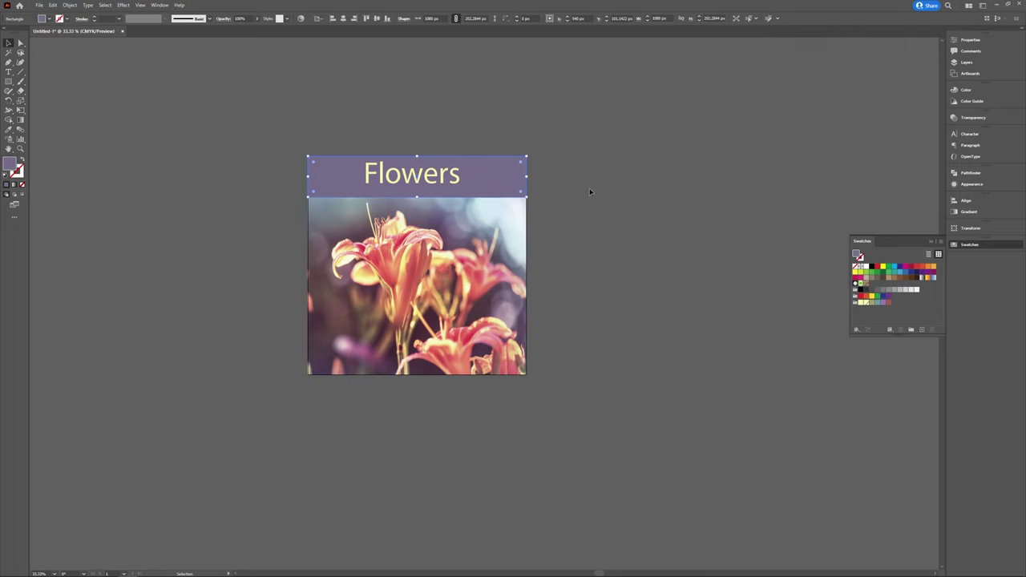
click(864, 302)
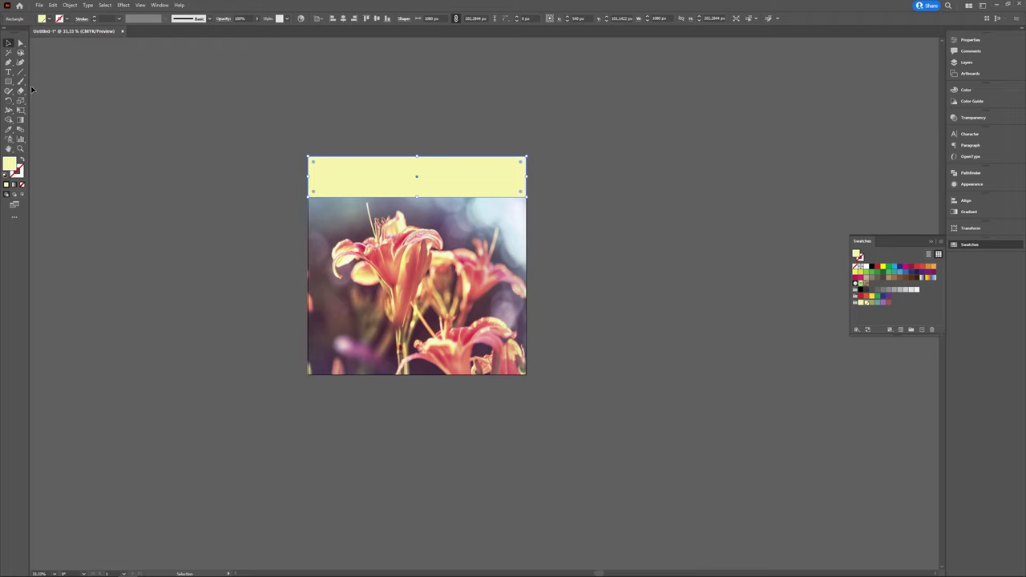
- Fill the title band with a coral sampled from a petal and save it as swatch 'orange'
click(9, 132)
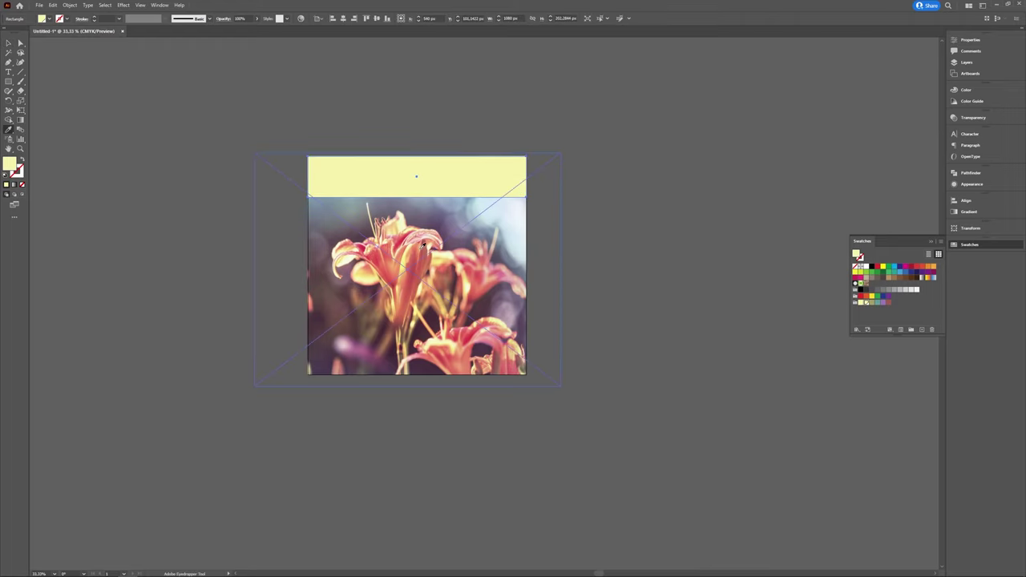
click(377, 258)
key(ctrl+shift+a)
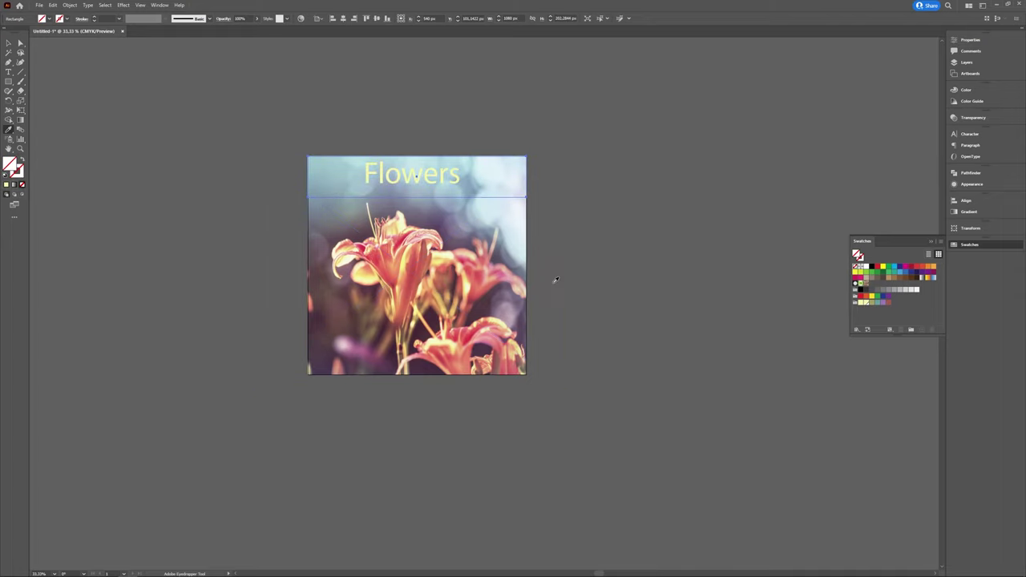
shift+click(389, 263)
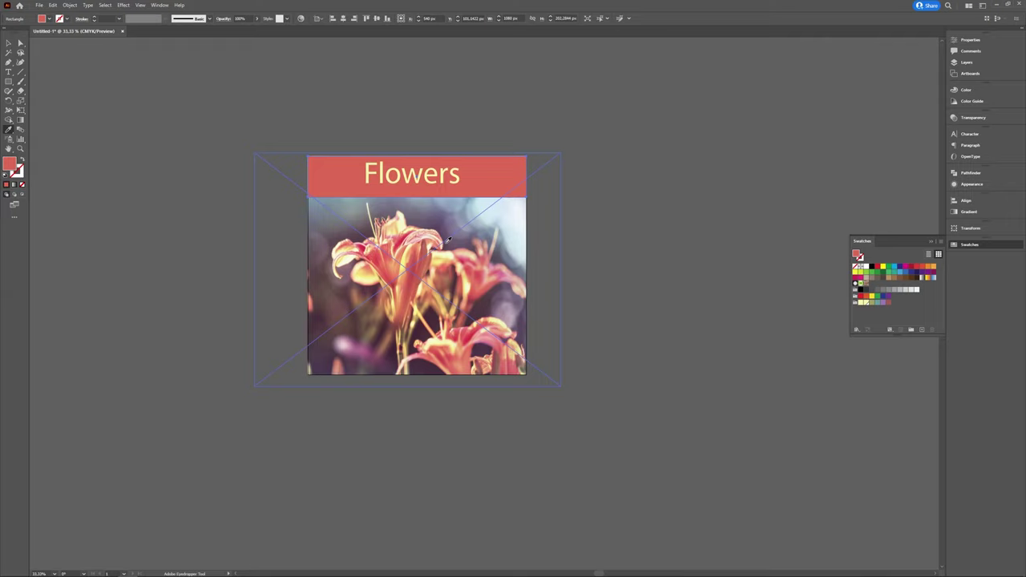
key(ctrl+shift+a)
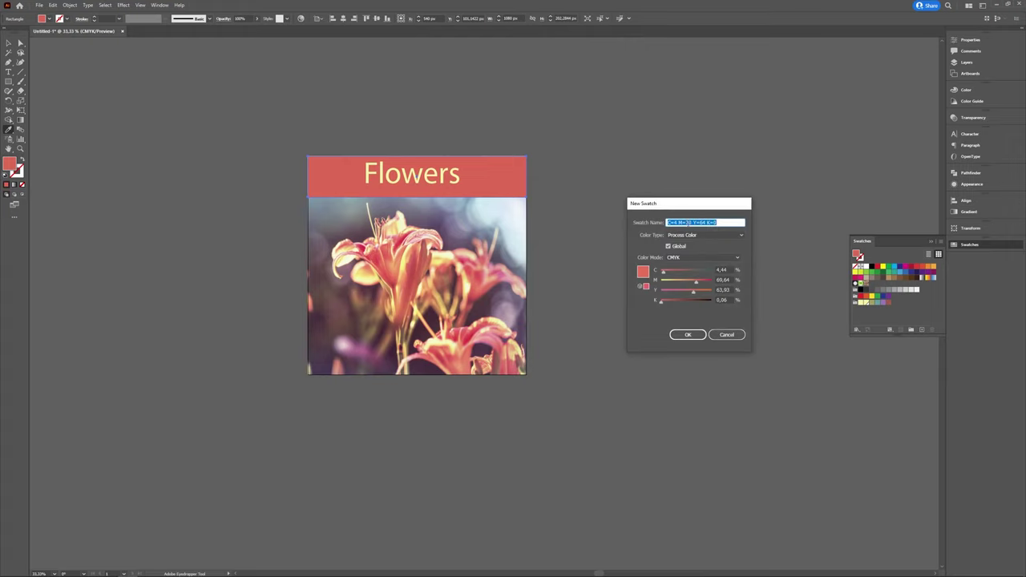
text(orange)
click(687, 334)
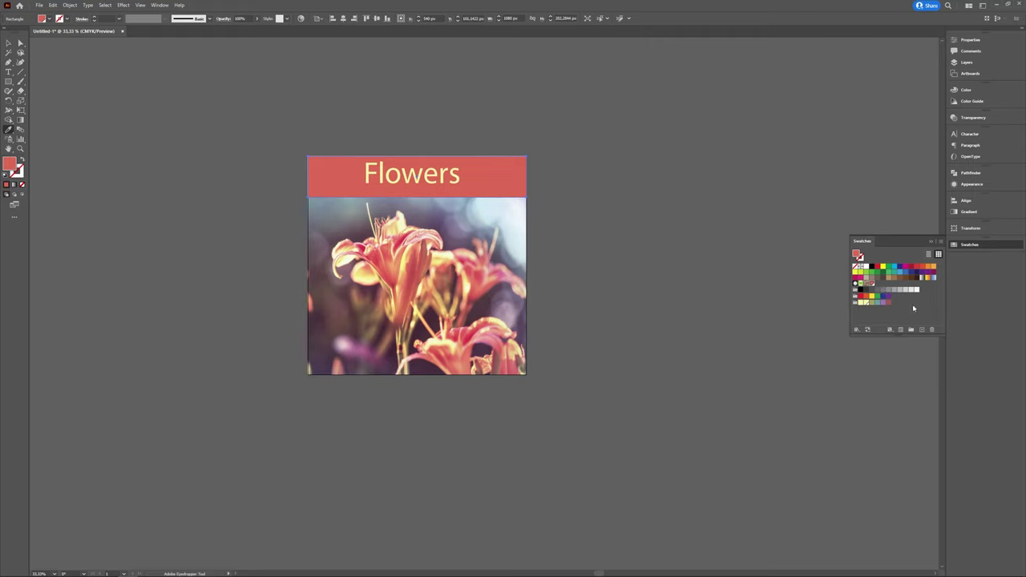
- Clear the swatch selection and close the Swatches panel
click(913, 308)
key(Escape)
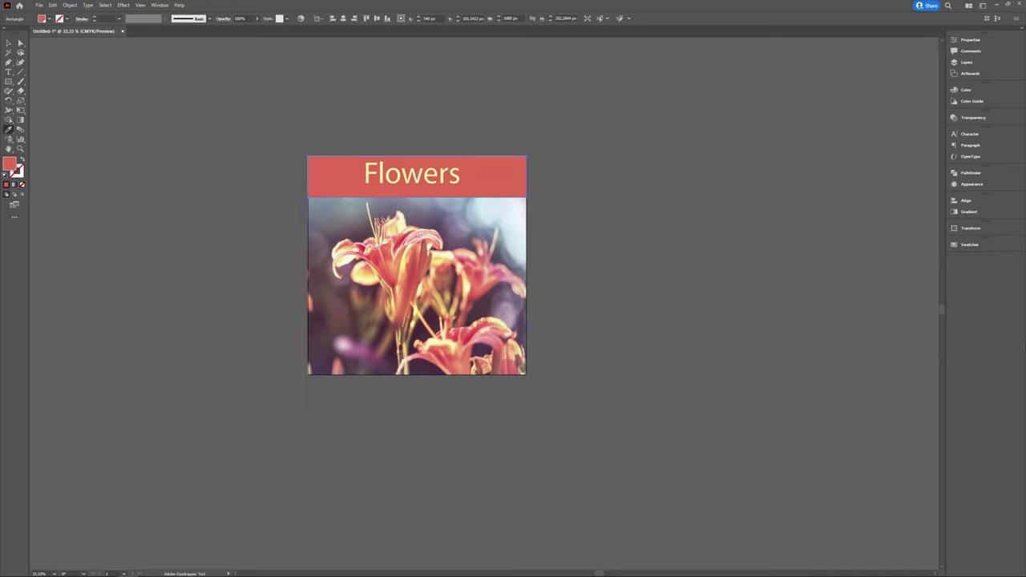